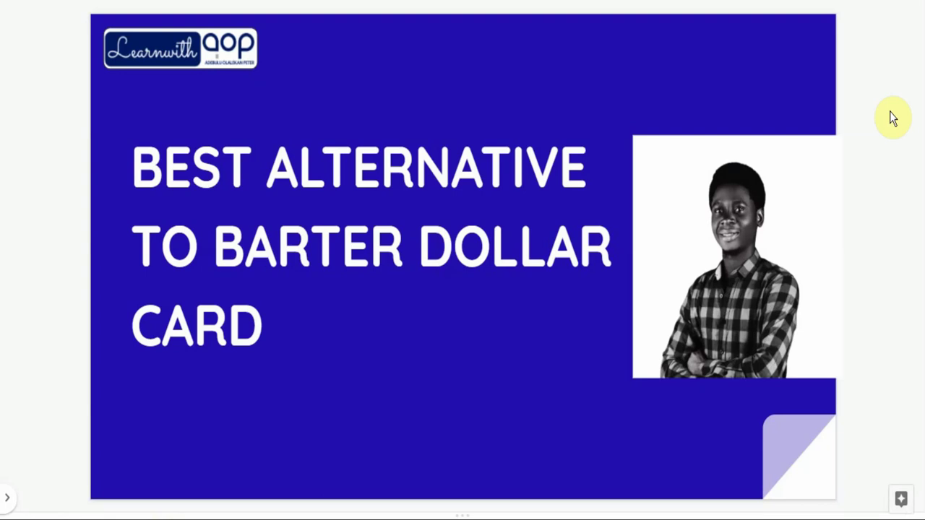
{"action": "left_click", "coordinate": [890, 112]}
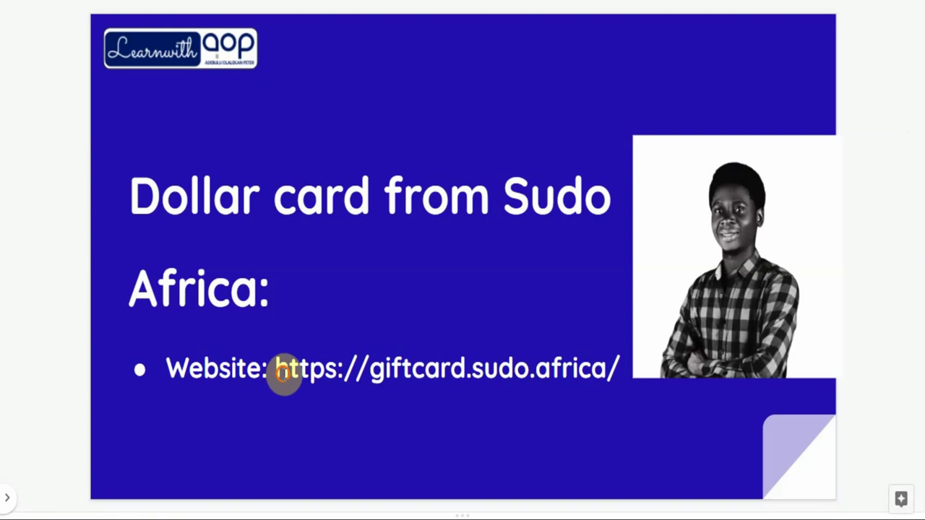
{"action": "left_click", "coordinate": [528, 370]}
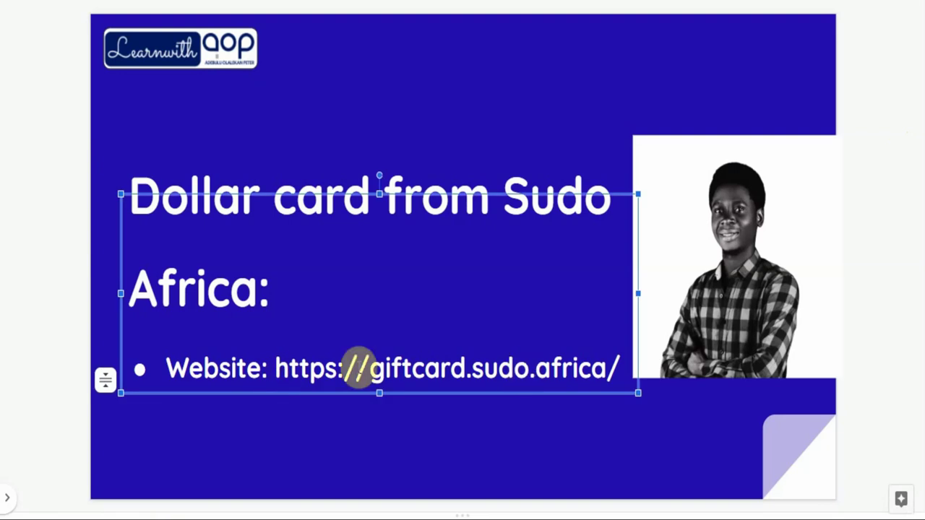
{"action": "left_click_drag", "start_coordinate": [274, 368], "coordinate": [639, 370]}
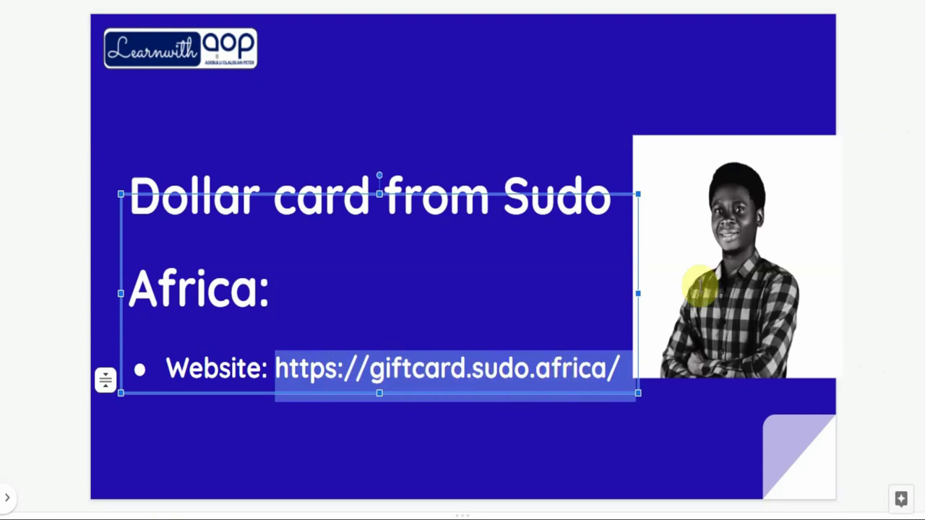
Clear the highlight on the website address.
{"action": "left_click", "coordinate": [296, 7]}
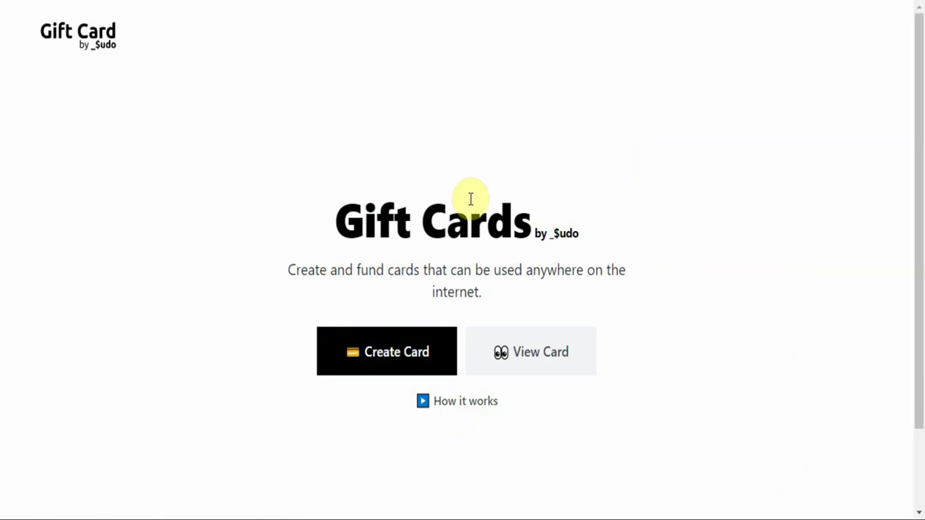
{"action": "left_click", "coordinate": [422, 364]}
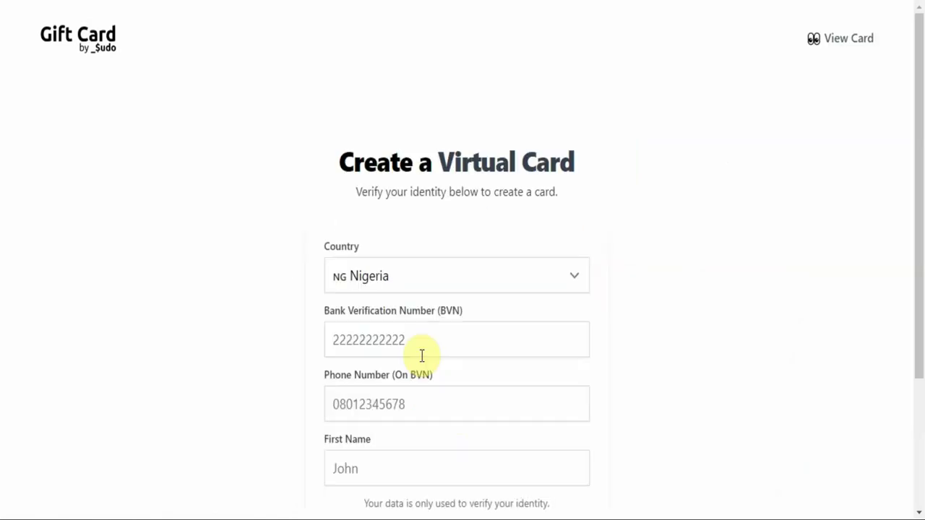
{"action": "scroll", "coordinate": [698, 283], "scroll_direction": "down", "scroll_amount": 3}
{"action": "scroll", "coordinate": [698, 282], "scroll_direction": "up", "scroll_amount": 3}
{"action": "scroll", "coordinate": [698, 282], "scroll_direction": "down", "scroll_amount": 2}
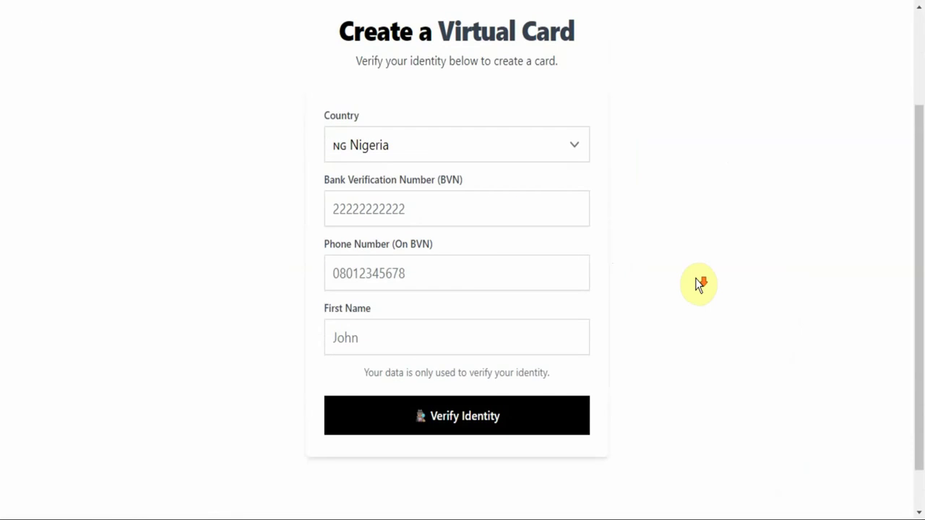
{"action": "left_click", "coordinate": [549, 151]}
{"action": "left_click", "coordinate": [666, 132]}
{"action": "left_click", "coordinate": [512, 154]}
{"action": "left_click", "coordinate": [653, 146]}
{"action": "left_click", "coordinate": [544, 151]}
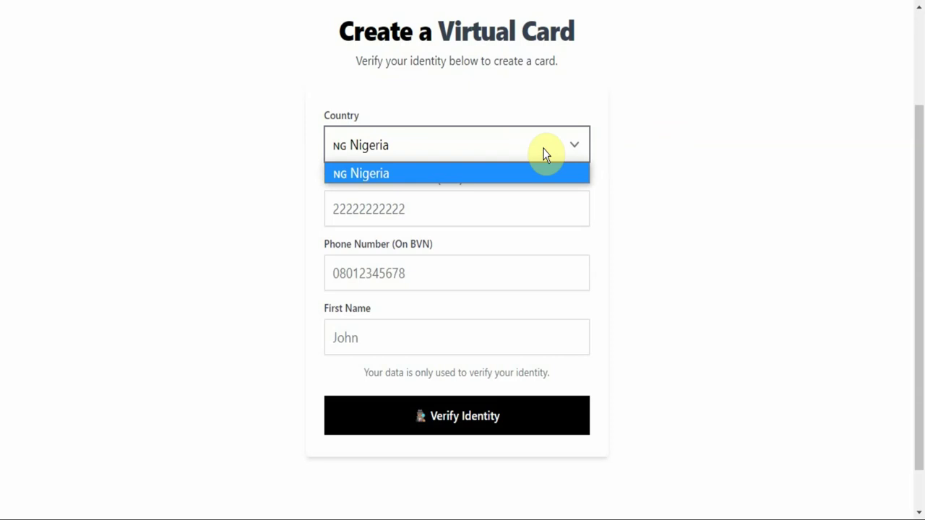
{"action": "left_click", "coordinate": [546, 154]}
{"action": "left_click", "coordinate": [687, 189]}
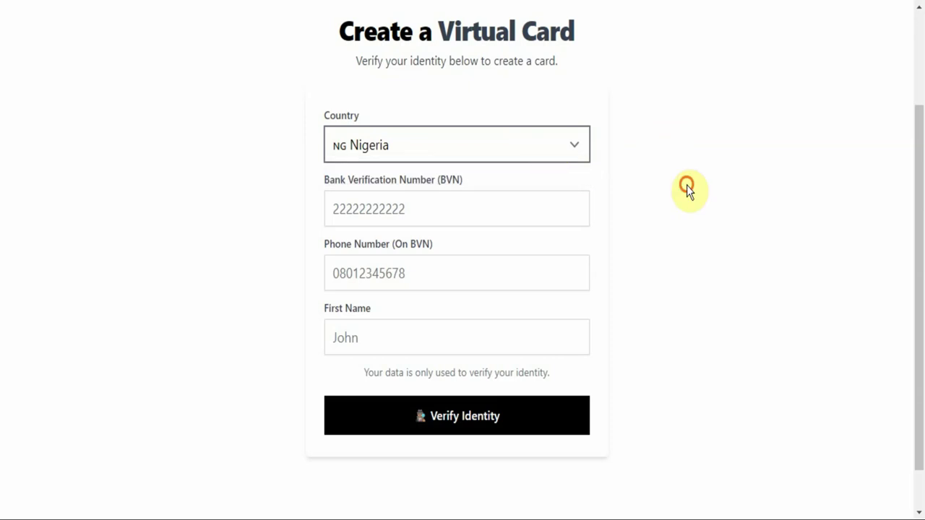
{"action": "left_click", "coordinate": [483, 213]}
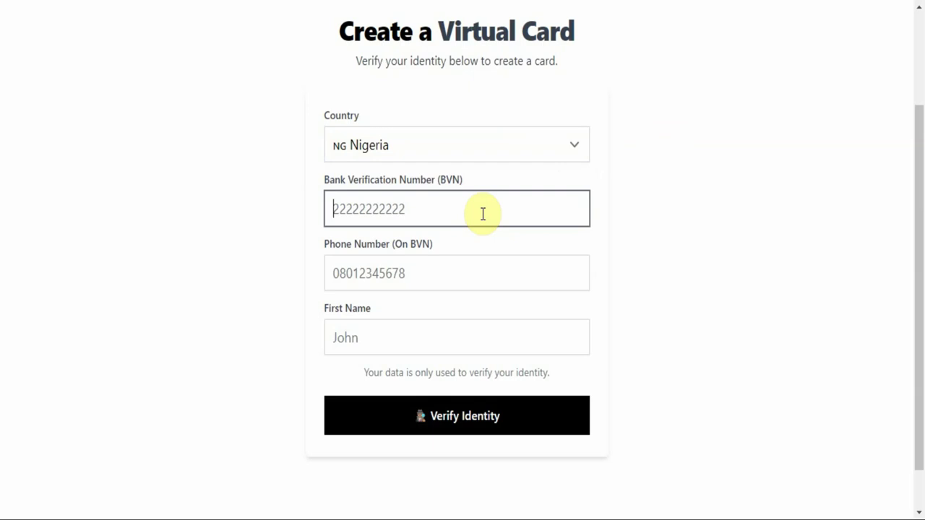
{"action": "left_click", "coordinate": [426, 274]}
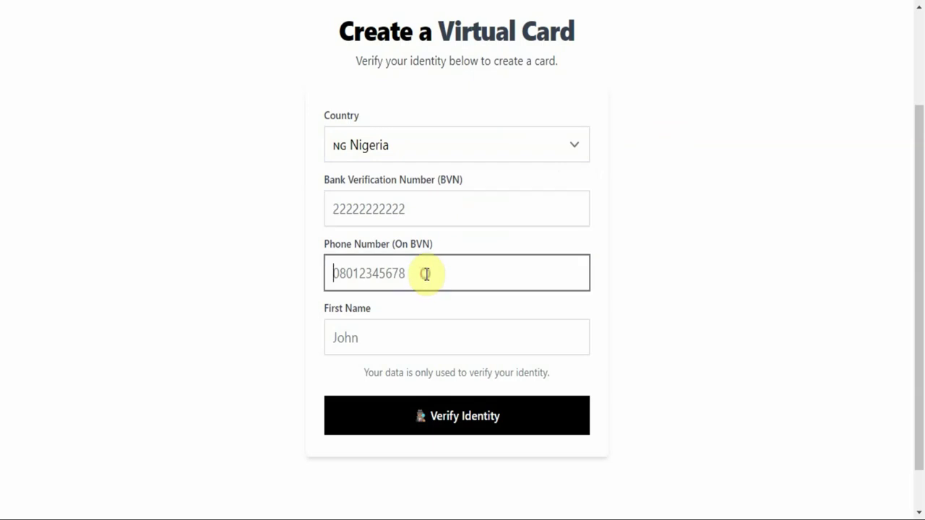
{"action": "left_click", "coordinate": [393, 337]}
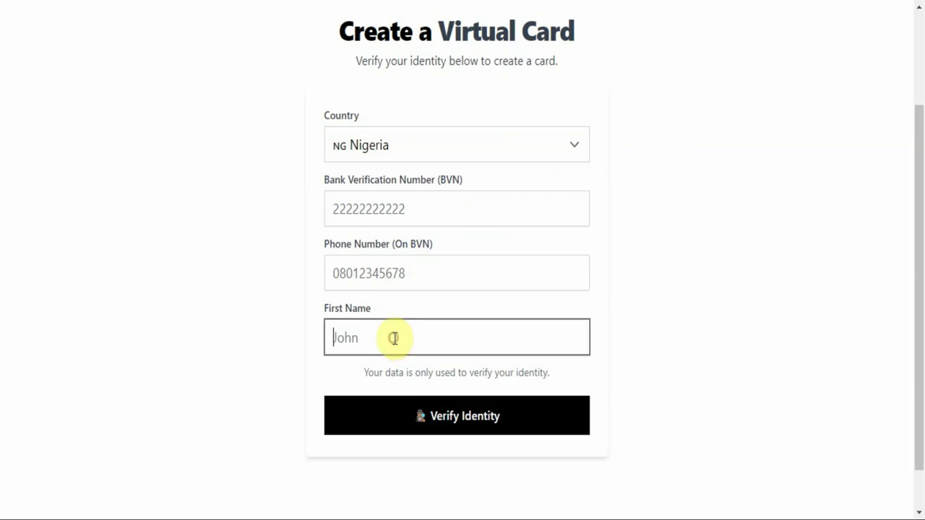
{"action": "left_click", "coordinate": [408, 209]}
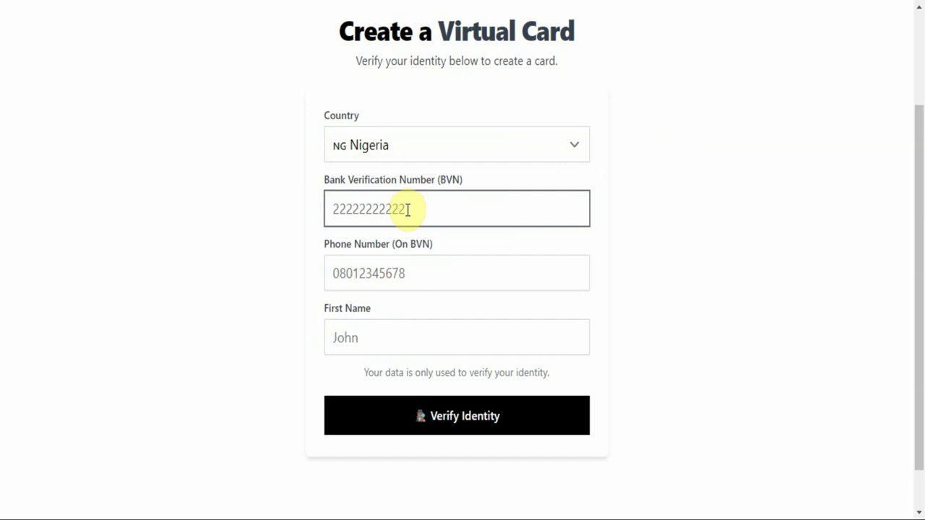
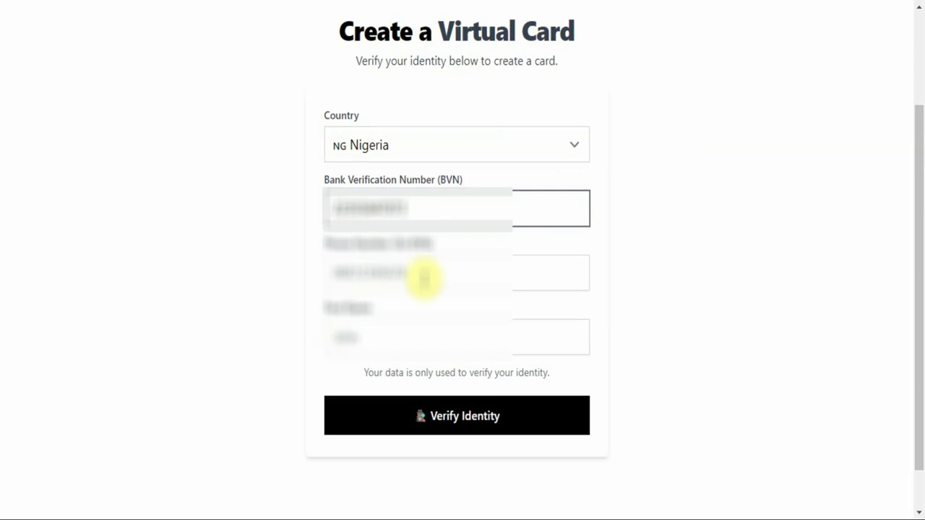
Enter the BVN, phone number and first name, then submit them with Verify Identity.
{"action": "left_click", "coordinate": [423, 275]}
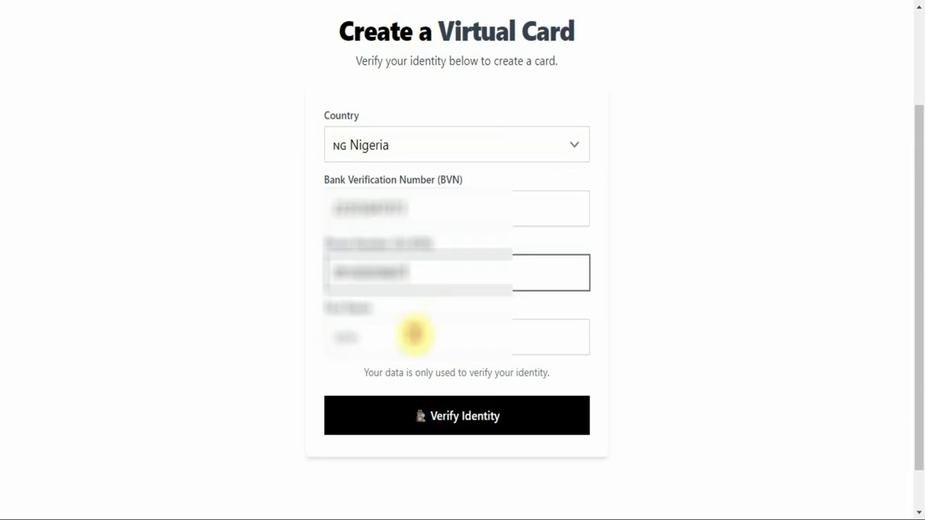
{"action": "left_click", "coordinate": [416, 335]}
{"action": "type", "text": "Olalekan"}
{"action": "left_click", "coordinate": [472, 418]}
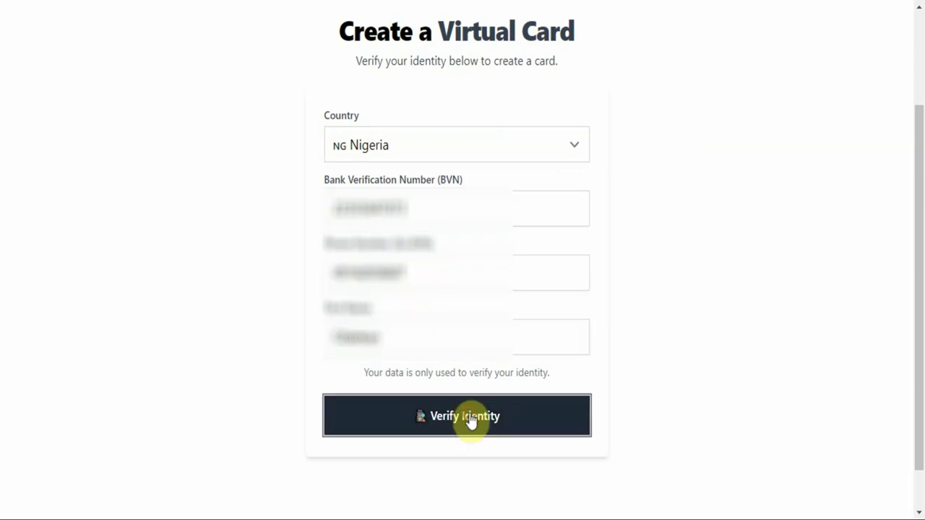
Correct the BVN's last digit and resubmit the identity details.
{"action": "left_click", "coordinate": [457, 246]}
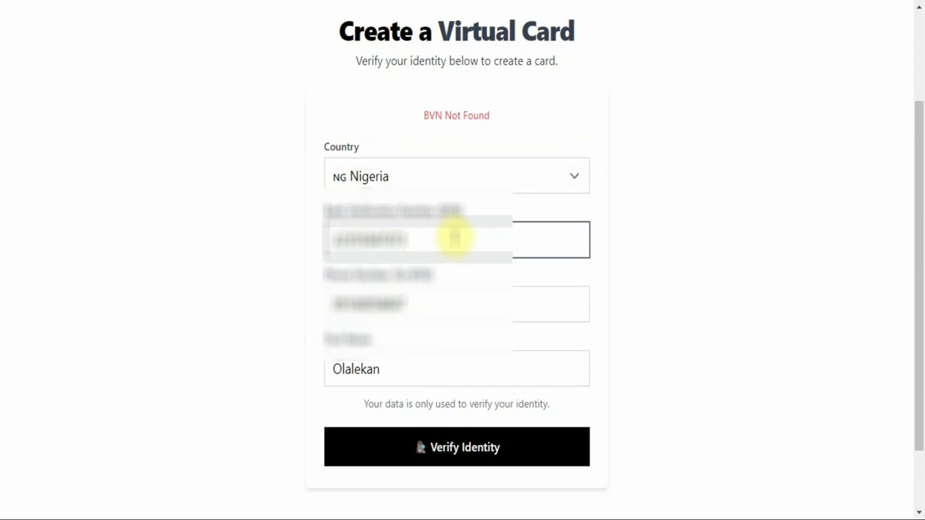
{"action": "key", "text": "BackSpace"}
{"action": "key", "text": "BackSpace"}
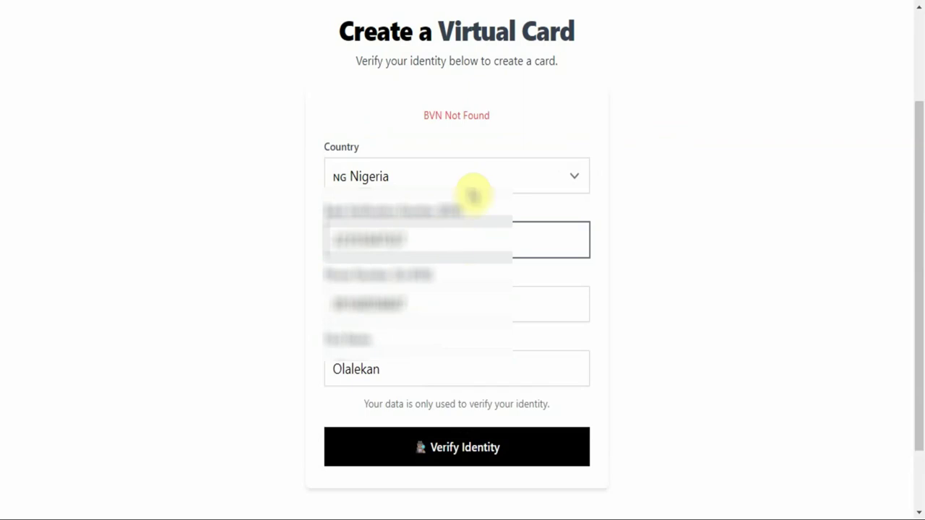
{"action": "type", "text": "1"}
{"action": "key", "text": "Return"}
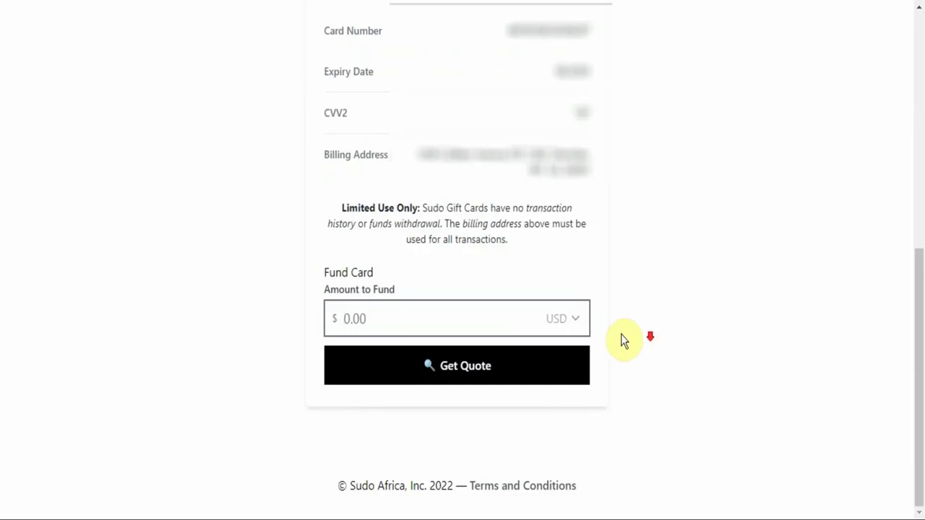
{"action": "left_click", "coordinate": [386, 318]}
{"action": "type", "text": "20"}
{"action": "left_click", "coordinate": [454, 372]}
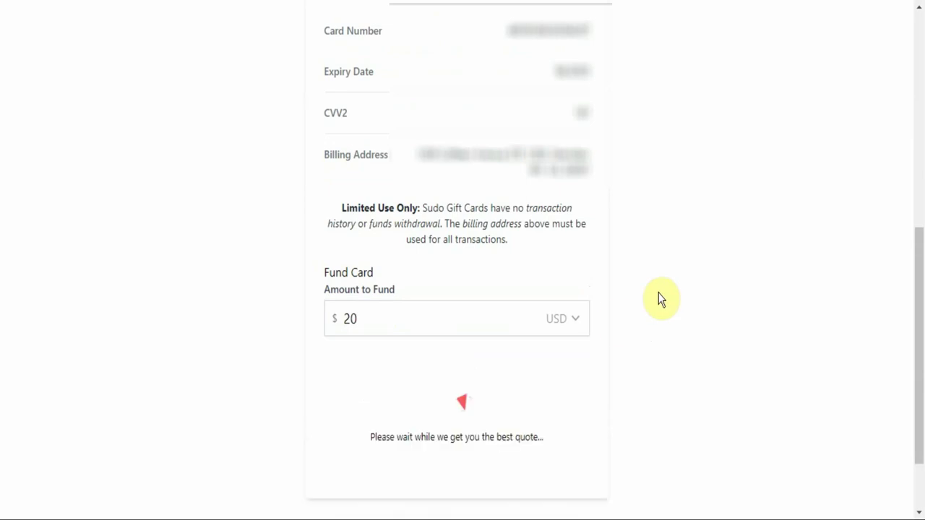
{"action": "scroll", "coordinate": [657, 300], "scroll_direction": "down", "scroll_amount": 2}
{"action": "scroll", "coordinate": [657, 300], "scroll_direction": "down", "scroll_amount": 3}
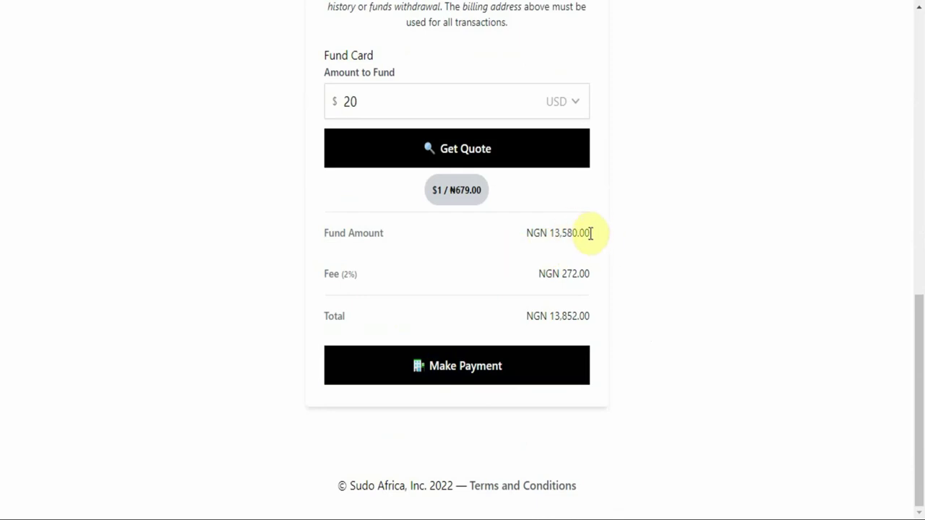
{"action": "left_click_drag", "start_coordinate": [592, 232], "coordinate": [559, 251]}
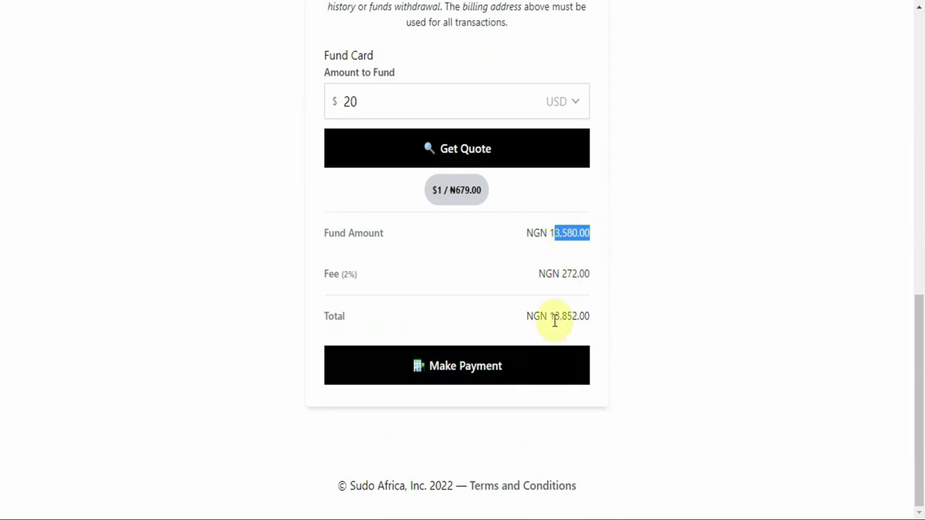
{"action": "left_click_drag", "start_coordinate": [554, 318], "coordinate": [593, 316]}
{"action": "left_click", "coordinate": [590, 292]}
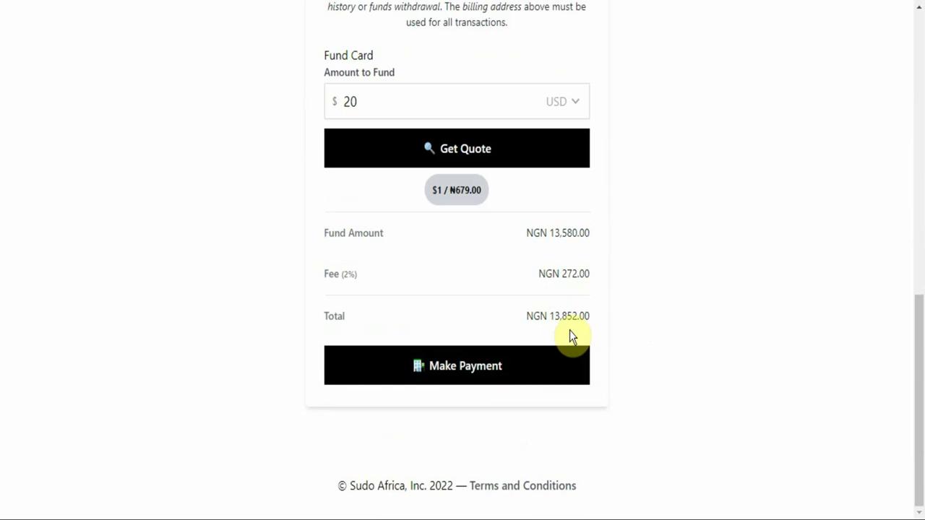
Proceed to payment for the NGN 13,852.00 total.
{"action": "left_click", "coordinate": [508, 373]}
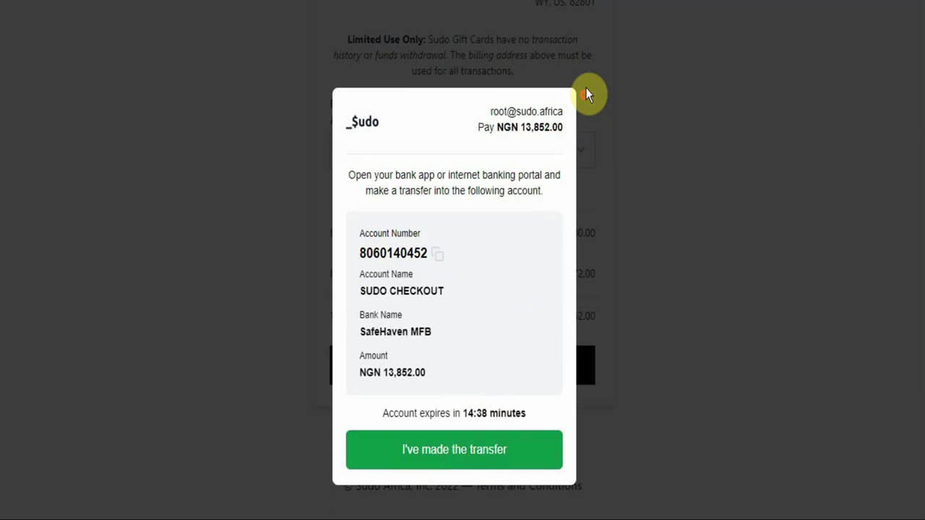
{"action": "left_click", "coordinate": [620, 213]}
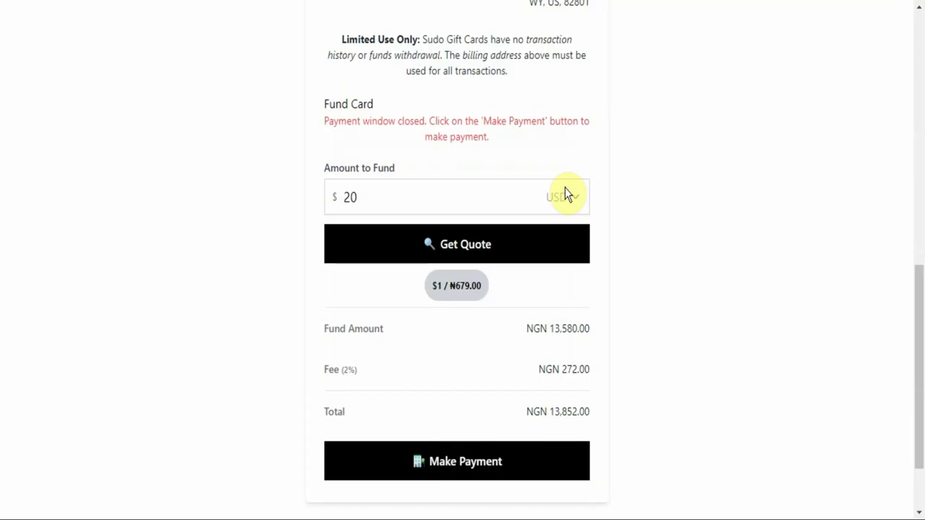
{"action": "scroll", "coordinate": [566, 195], "scroll_direction": "up", "scroll_amount": 5}
{"action": "scroll", "coordinate": [533, 239], "scroll_direction": "up", "scroll_amount": 4}
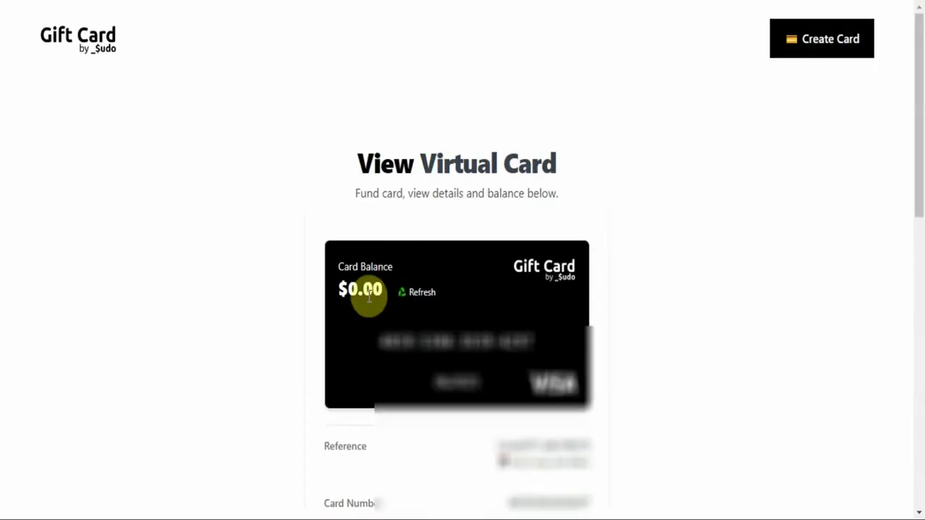
{"action": "scroll", "coordinate": [496, 392], "scroll_direction": "down", "scroll_amount": 4}
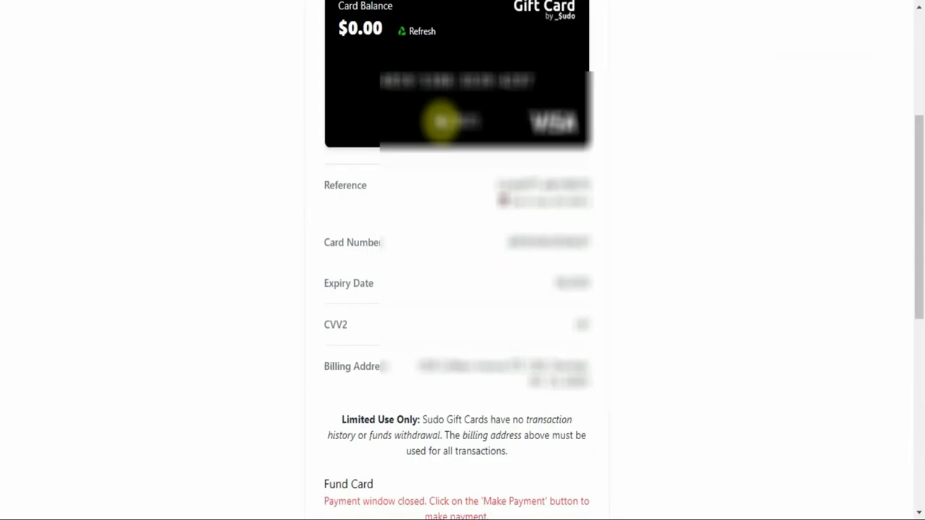
{"action": "scroll", "coordinate": [404, 43], "scroll_direction": "up", "scroll_amount": 2}
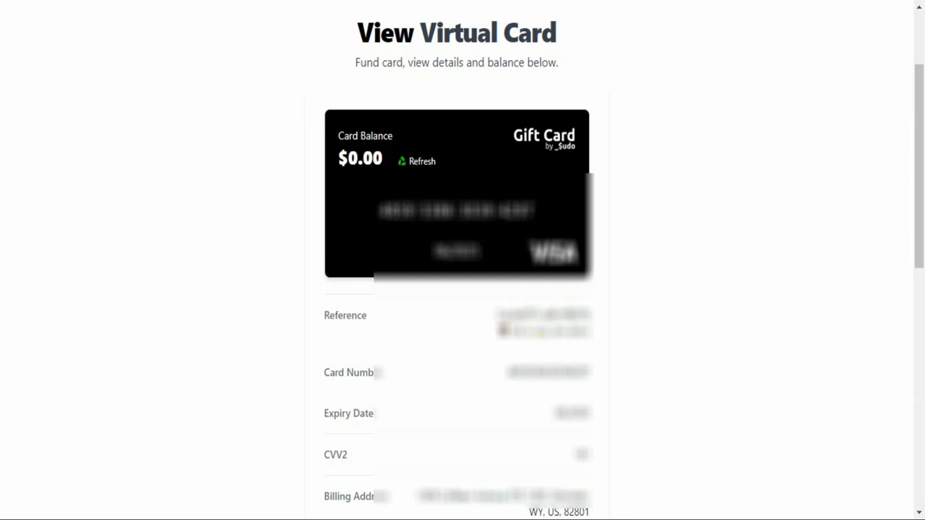
{"action": "scroll", "coordinate": [438, 66], "scroll_direction": "up", "scroll_amount": 2}
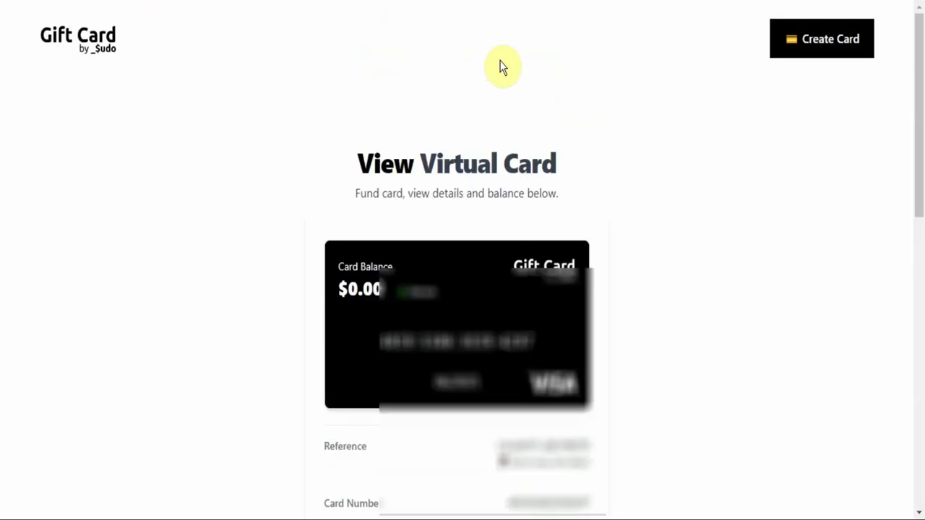
From the Gift Cards home page, look up the card by its pasted reference.
{"action": "left_click", "coordinate": [58, 36]}
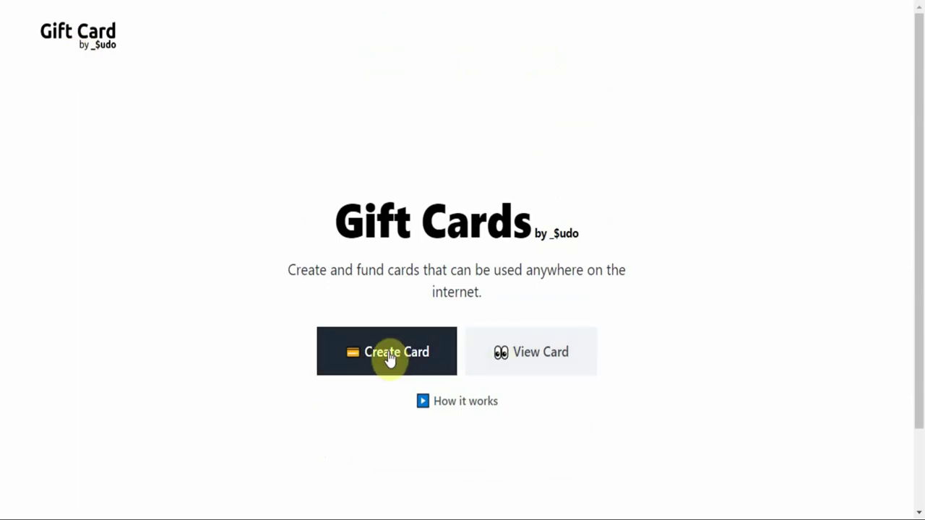
{"action": "left_click", "coordinate": [523, 361]}
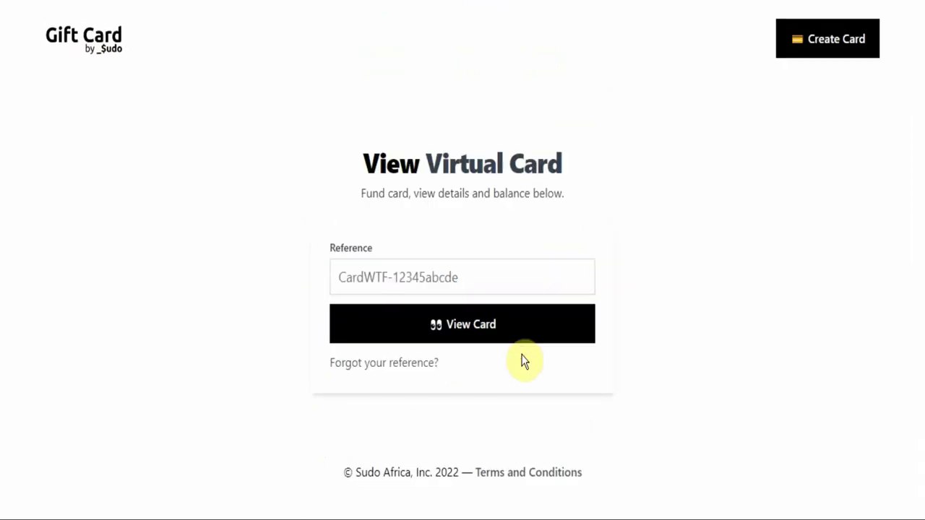
{"action": "left_click", "coordinate": [446, 278]}
{"action": "key", "text": "ctrl+v"}
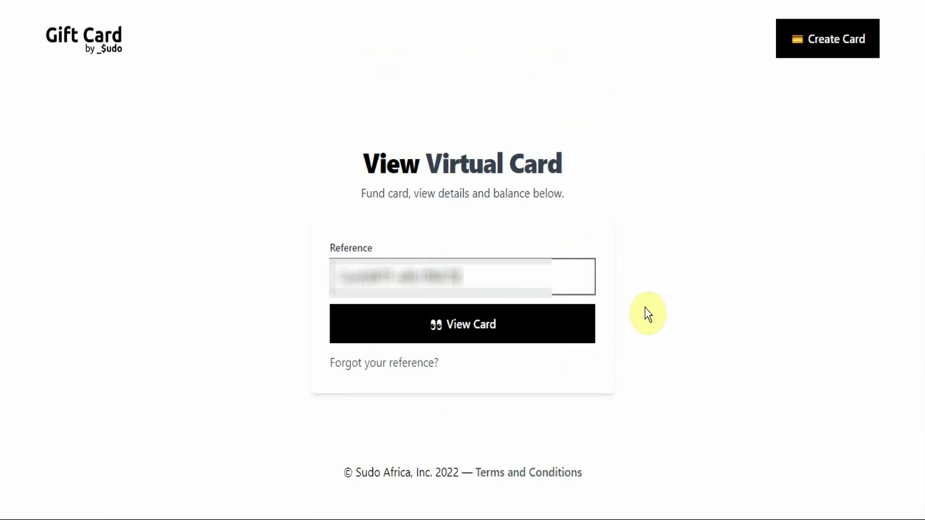
{"action": "left_click", "coordinate": [489, 328]}
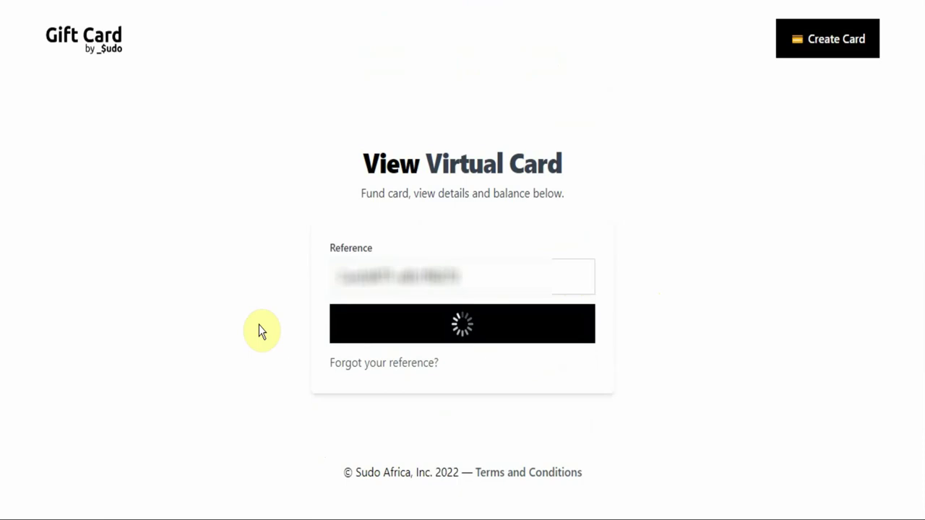
Request a Fund Card quote for the card, then return to the Gift Cards home page.
{"action": "scroll", "coordinate": [413, 272], "scroll_direction": "down", "scroll_amount": 6}
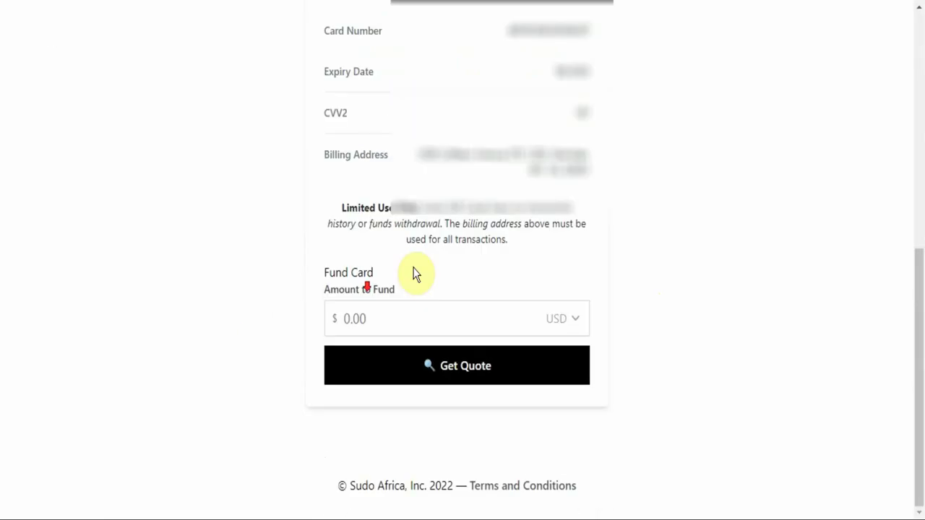
{"action": "scroll", "coordinate": [597, 248], "scroll_direction": "up", "scroll_amount": 5}
{"action": "scroll", "coordinate": [597, 248], "scroll_direction": "down", "scroll_amount": 5}
{"action": "left_click", "coordinate": [401, 319]}
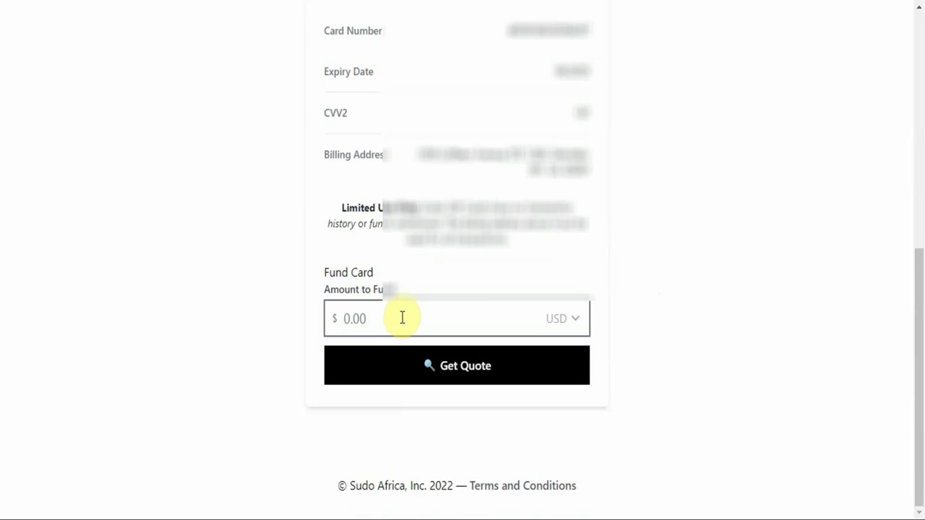
{"action": "left_click", "coordinate": [500, 374]}
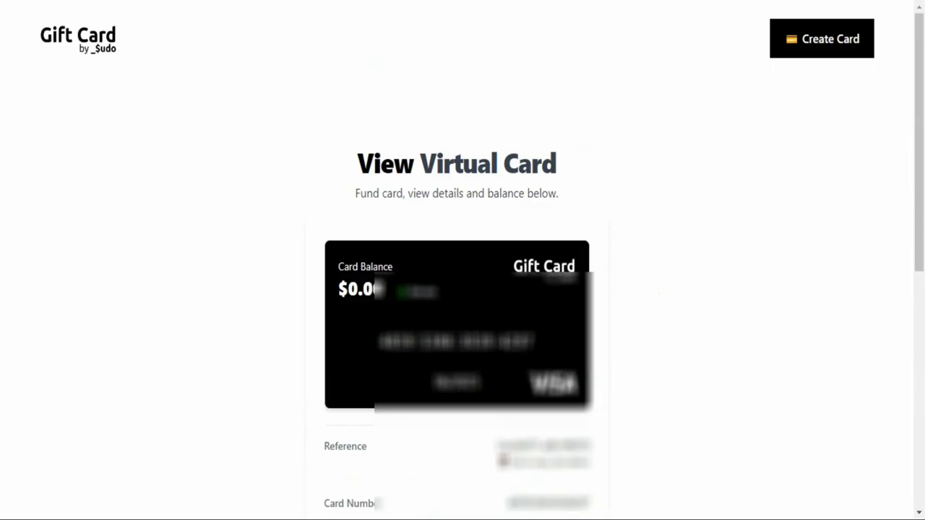
{"action": "left_click", "coordinate": [76, 60]}
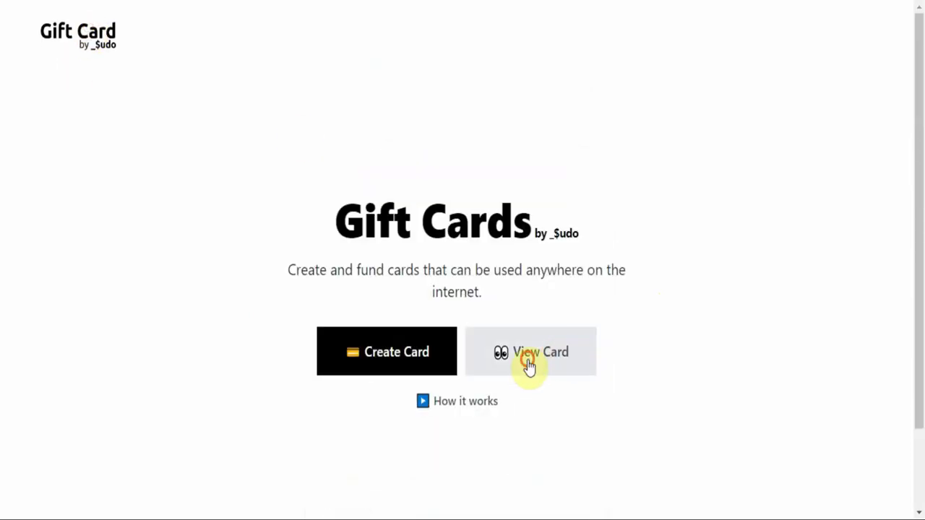
Open View Card's 'Forgot your reference?' form and focus the BVN, phone and first name fields.
{"action": "left_click", "coordinate": [527, 367]}
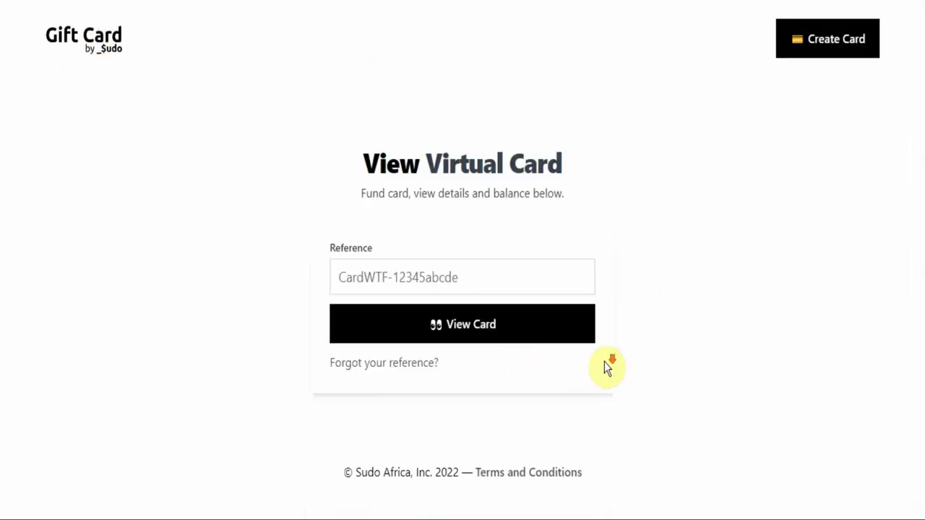
{"action": "left_click", "coordinate": [413, 369]}
{"action": "scroll", "coordinate": [403, 204], "scroll_direction": "down", "scroll_amount": 3}
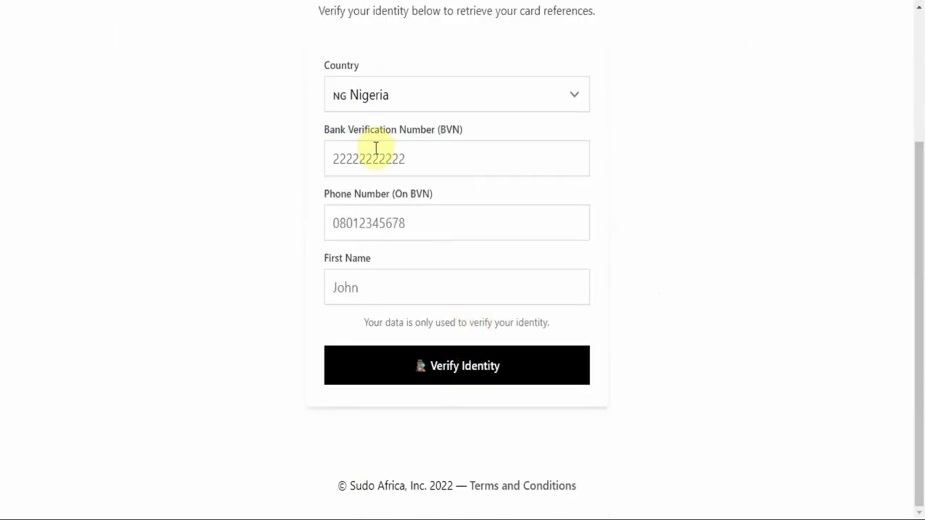
{"action": "left_click", "coordinate": [428, 161]}
{"action": "left_click", "coordinate": [413, 226]}
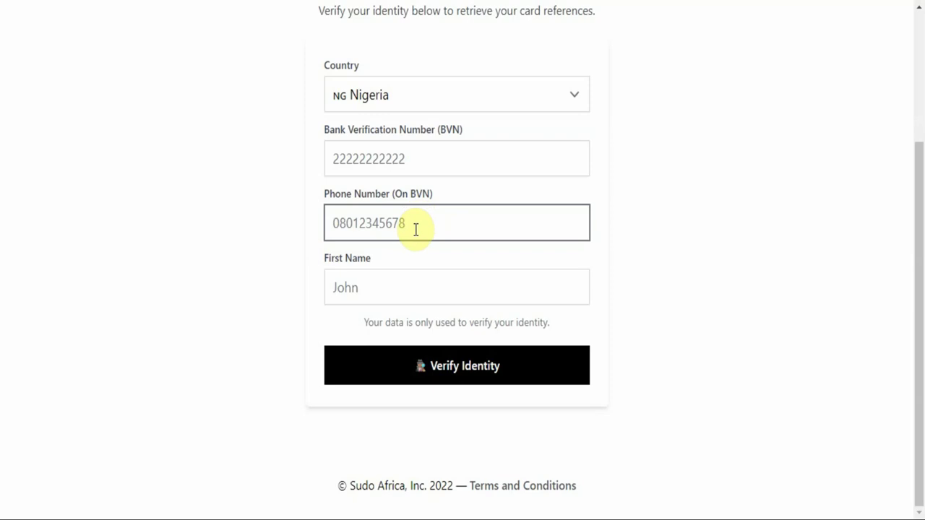
{"action": "left_click", "coordinate": [427, 289]}
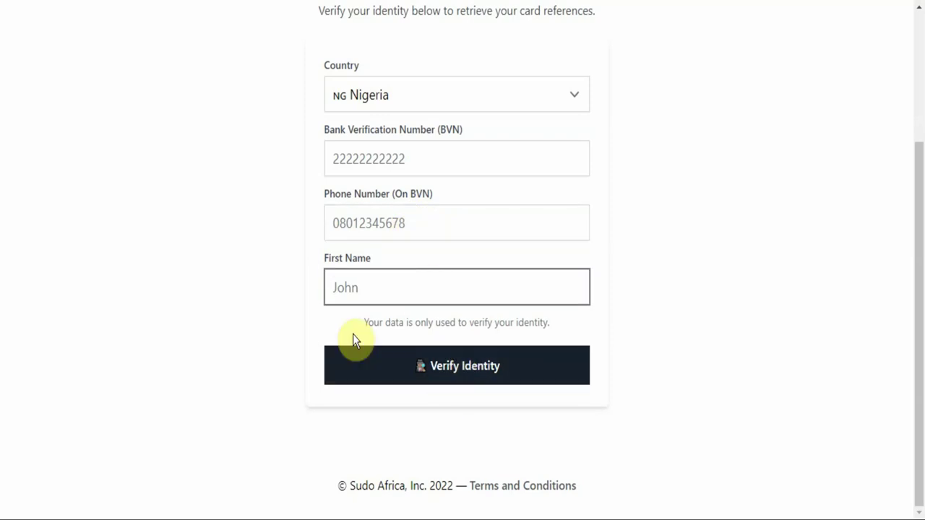